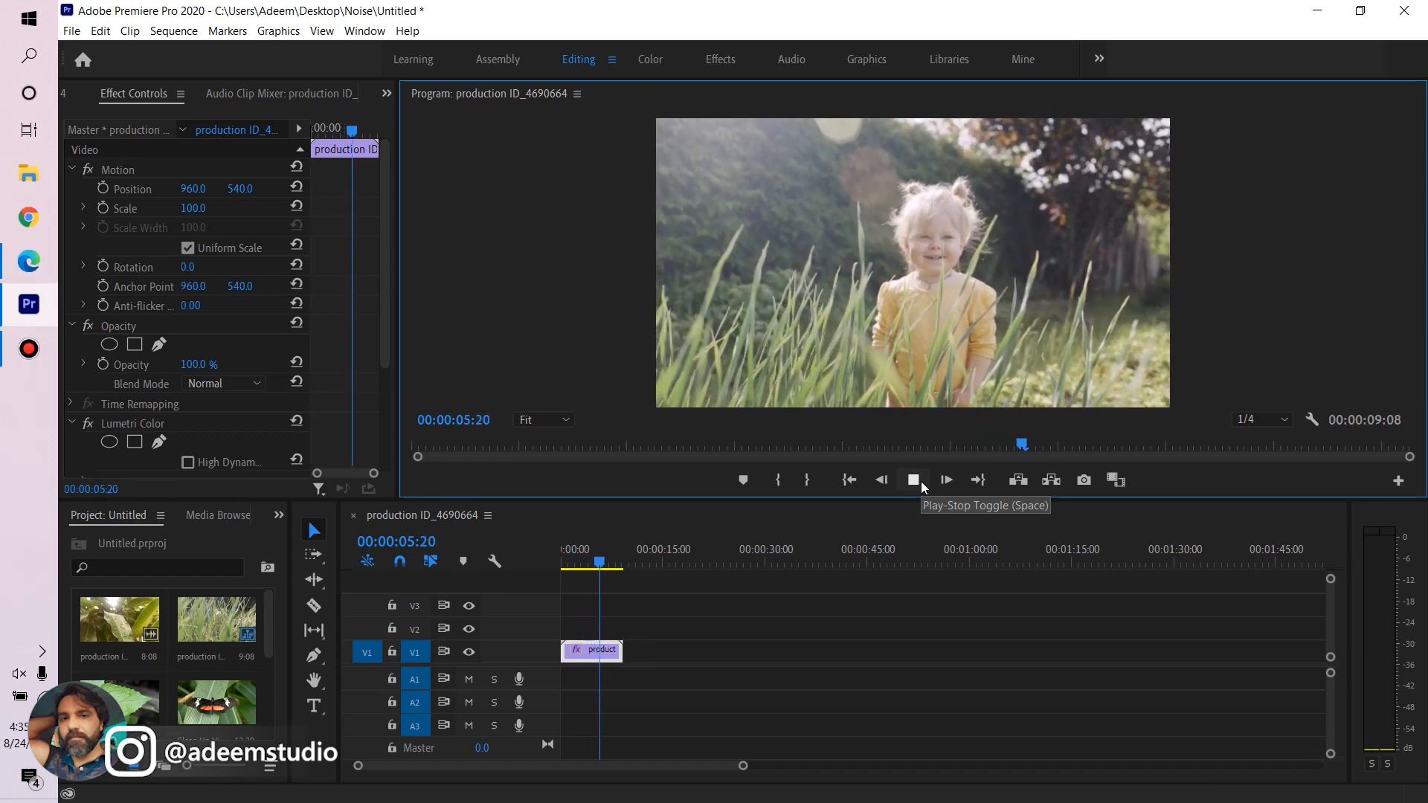
Stop playback, switch to the Color workspace and move the sequence playhead to 00:00:06:17
left_click(921, 485)
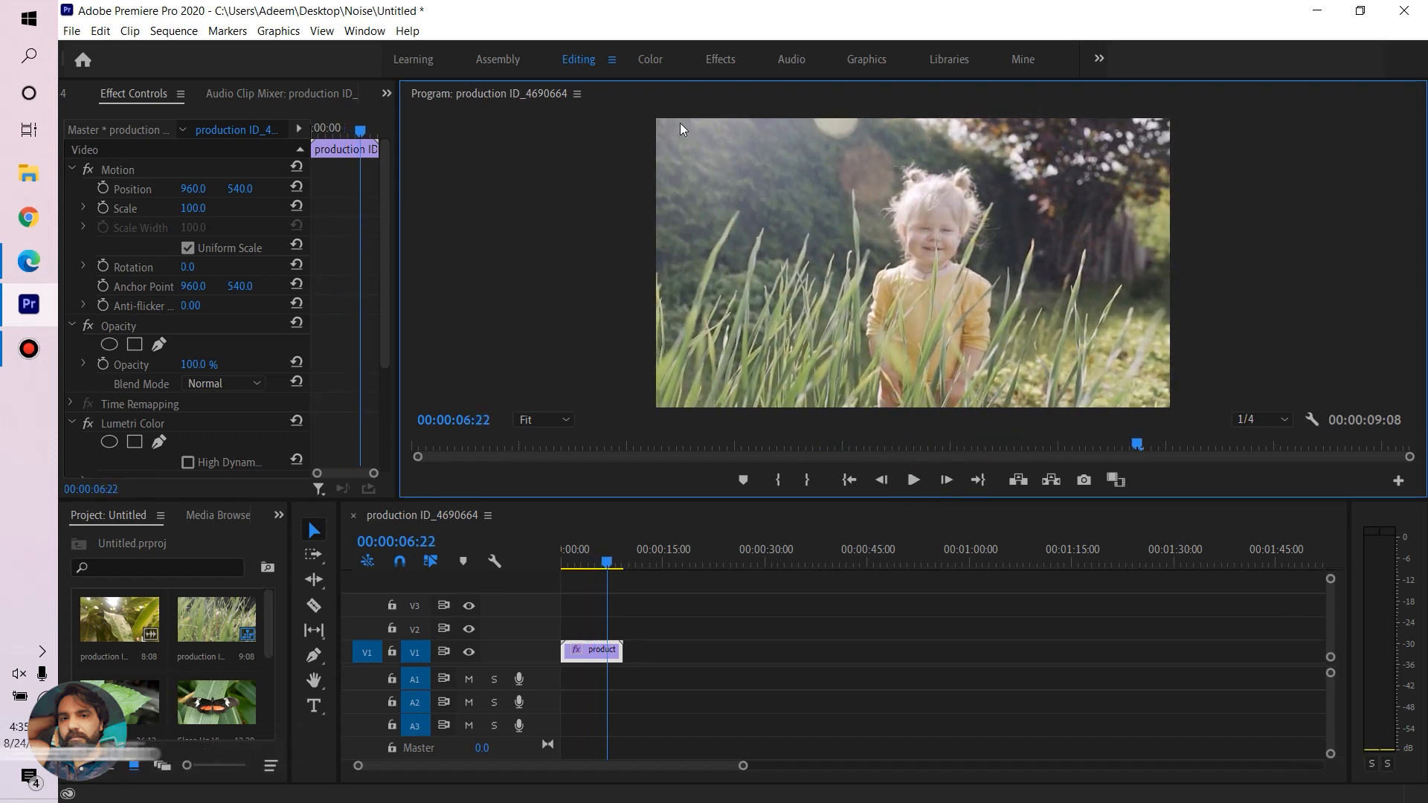
left_click(653, 62)
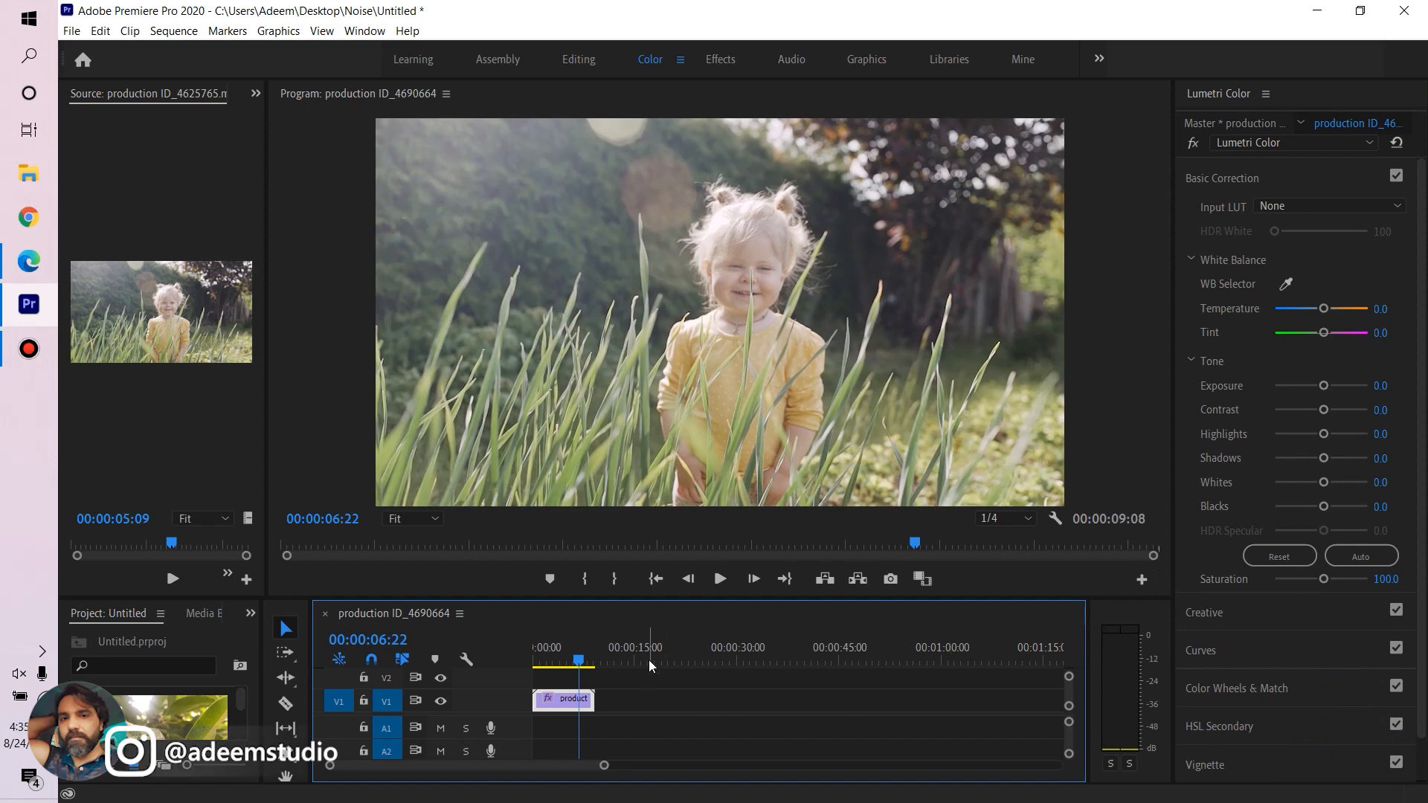
left_click_drag(576, 662, 582, 664)
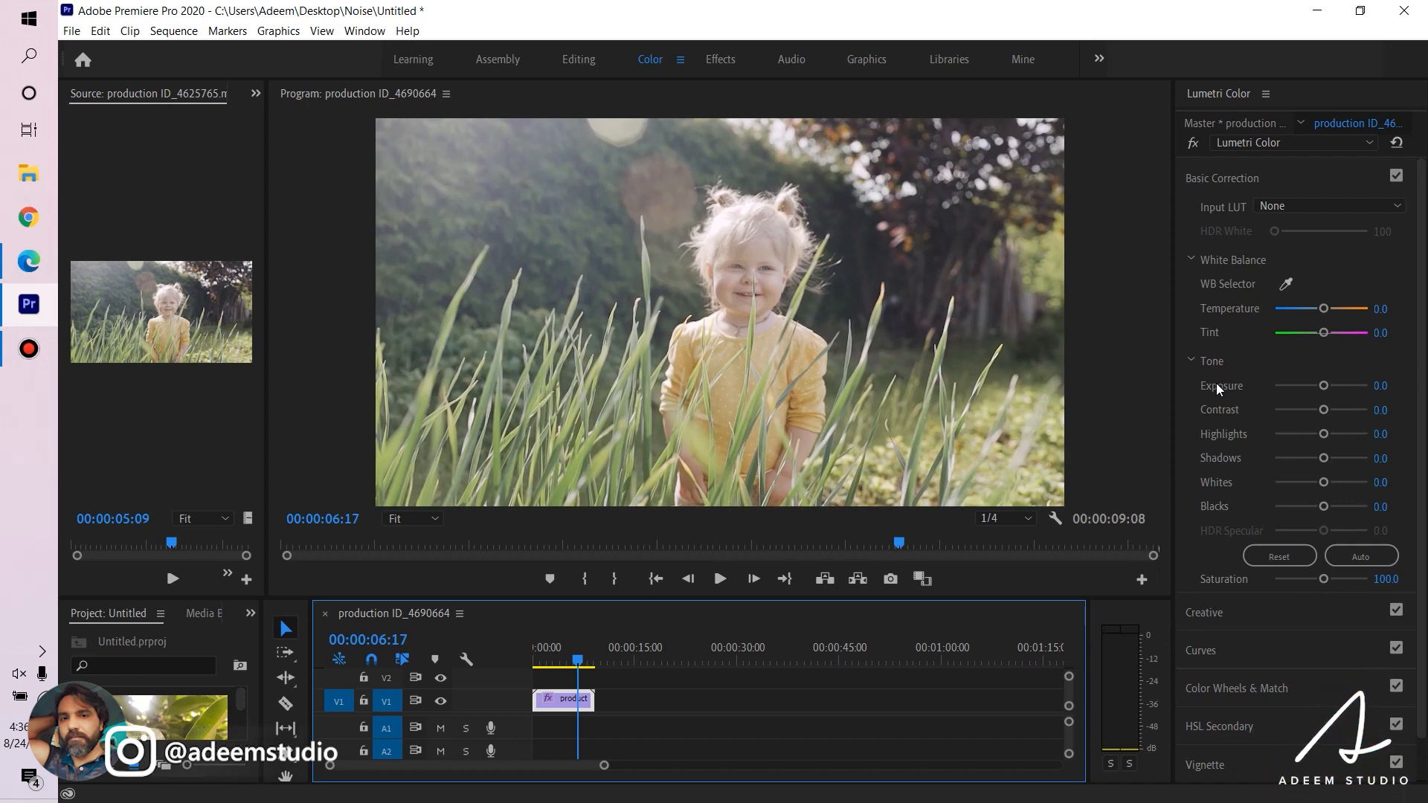
Try an exposure of about 2.8 and reset it, and set the clip's contrast to 76
mouse_move(1323, 386)
left_mouse_down()
mouse_move(1348, 387)
mouse_move(1305, 390)
mouse_move(1344, 391)
left_mouse_up()
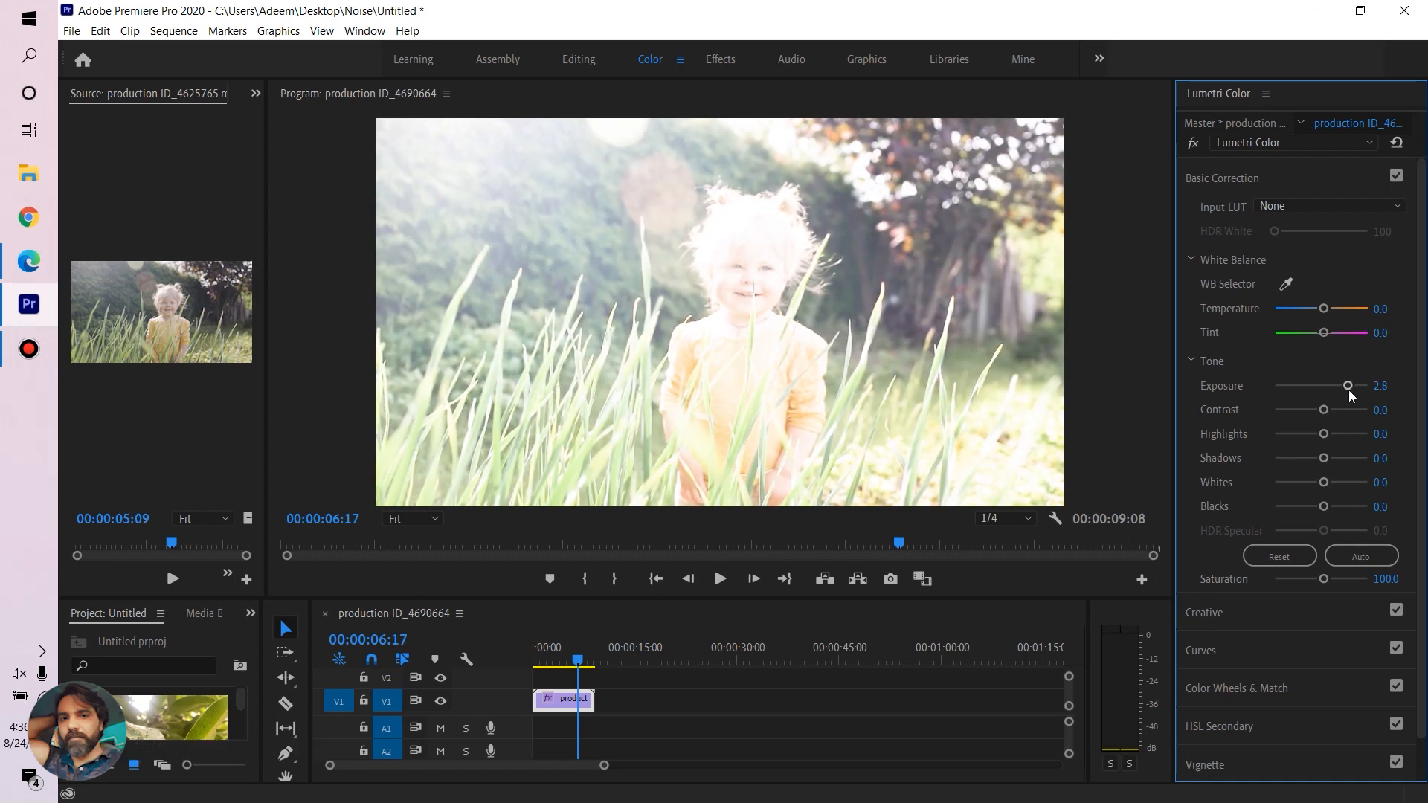
double_click(1350, 391)
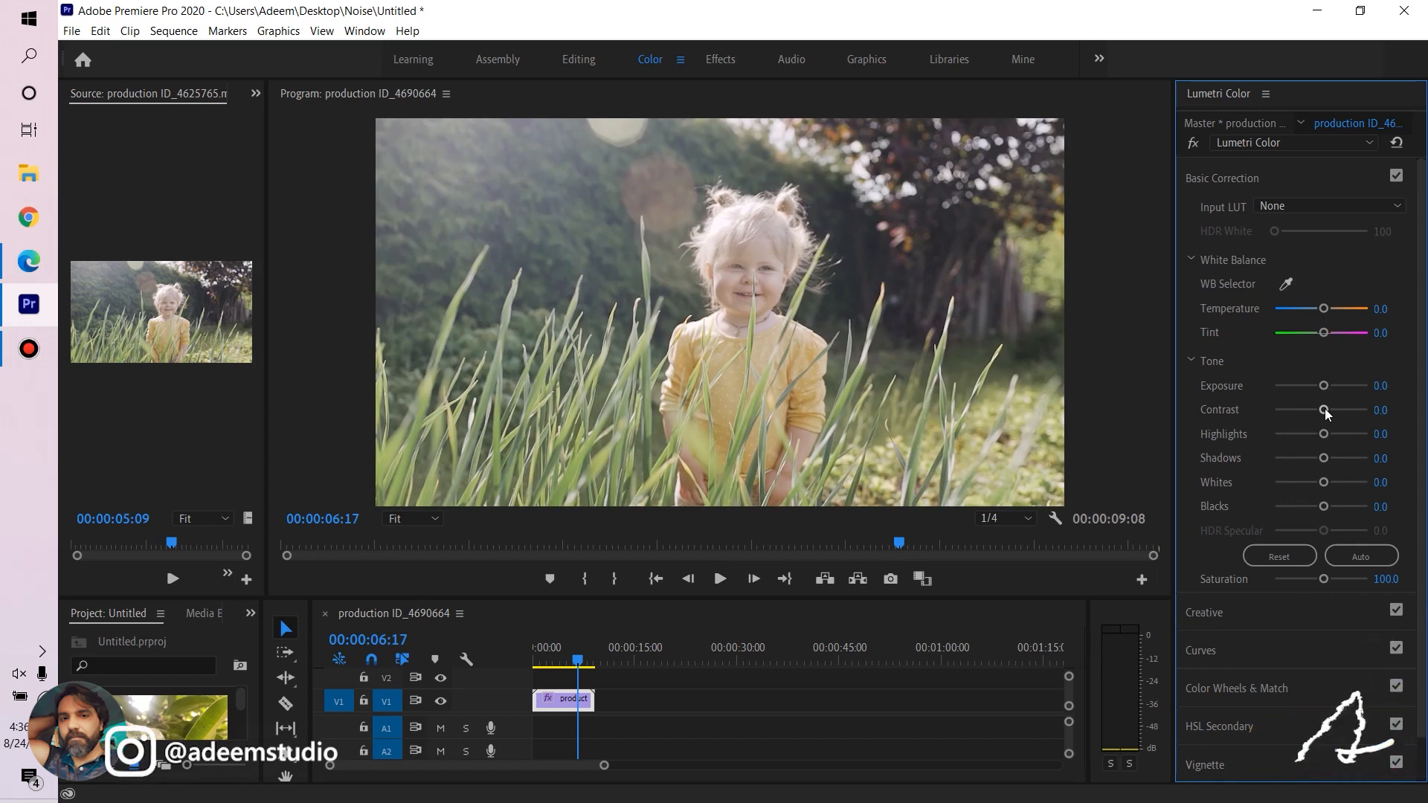
left_click_drag(1325, 410, 1356, 416)
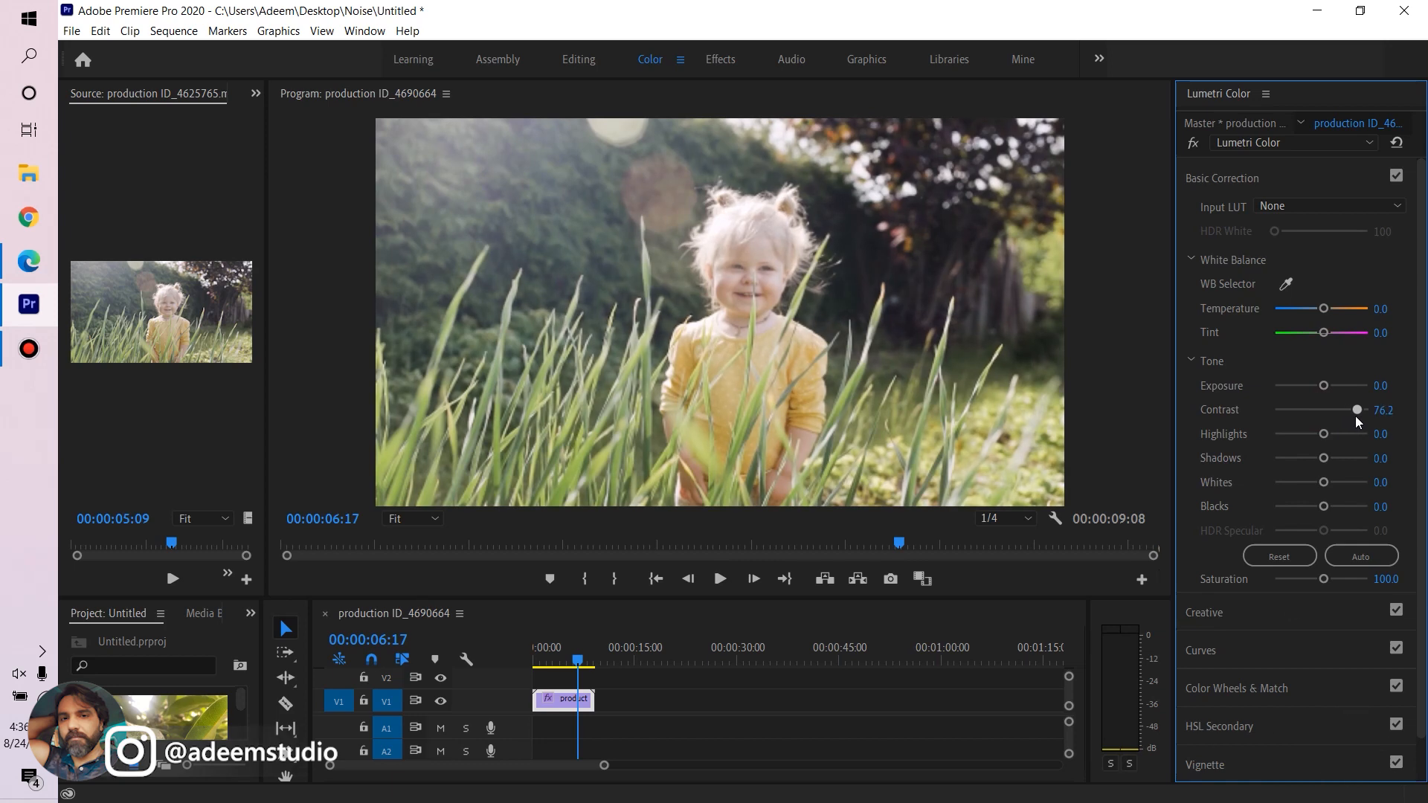
left_click(1383, 410)
type("76")
key("Return")
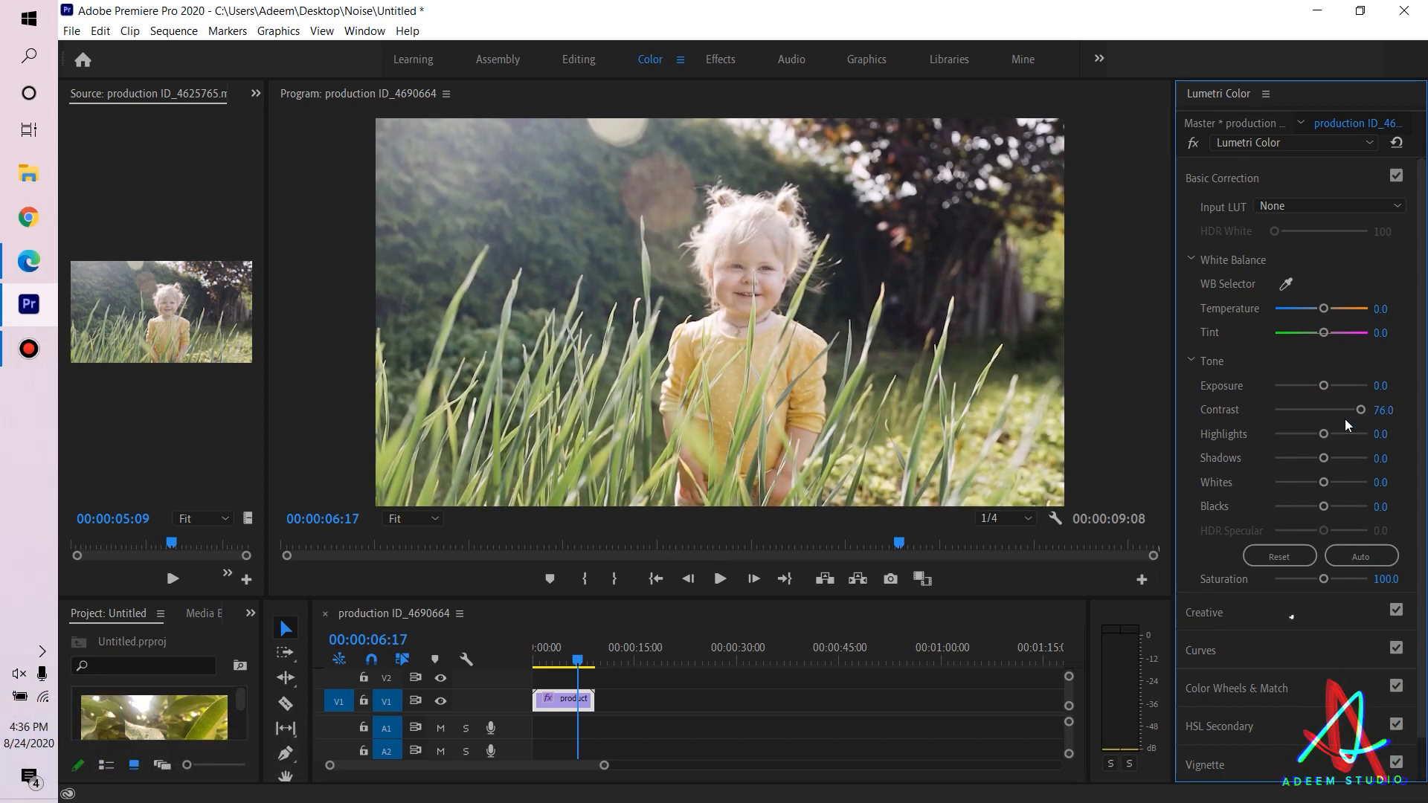
Try raising the highlights and undo it, and lower the clip's shadows to about -68.3
mouse_move(1324, 434)
left_mouse_down()
mouse_move(1349, 434)
mouse_move(1337, 434)
left_mouse_up()
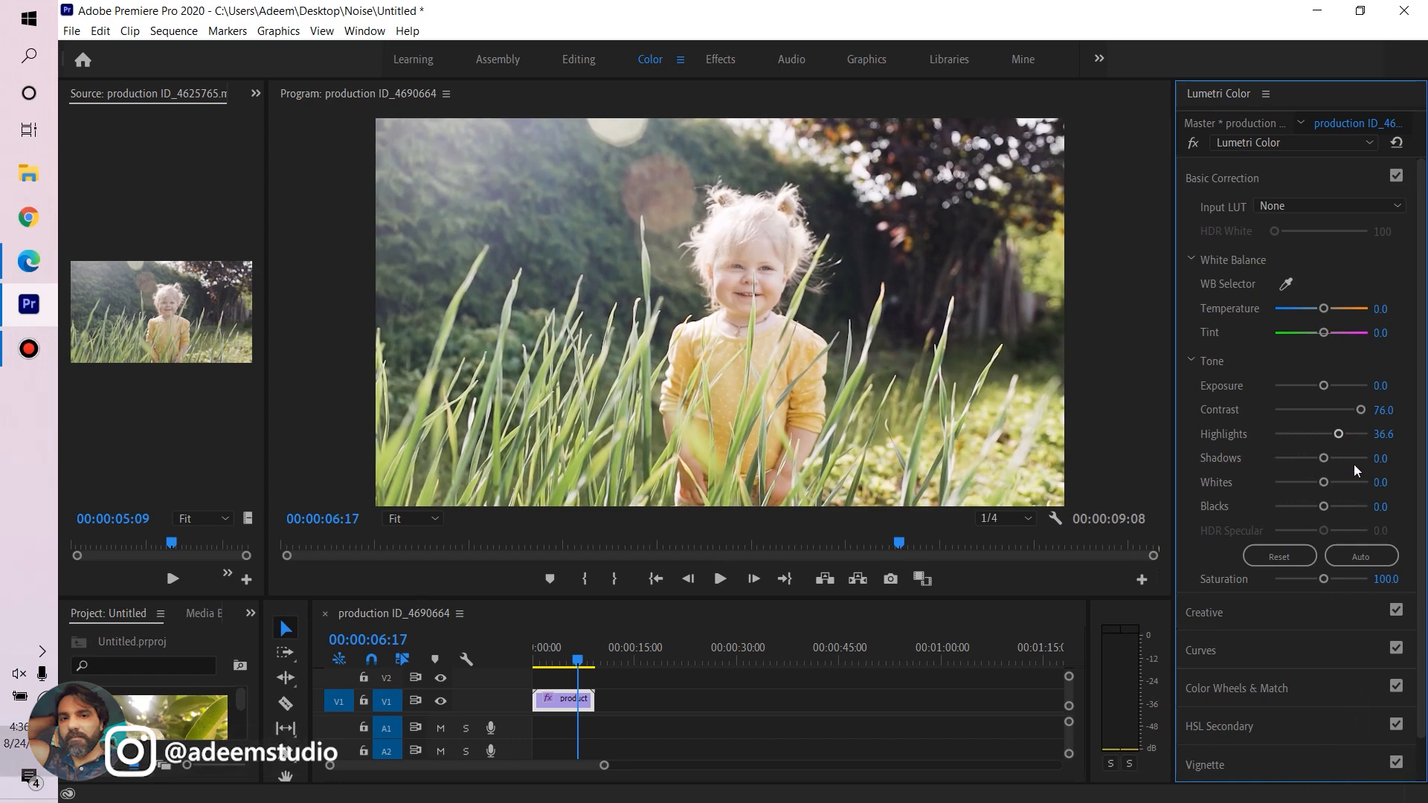
key("ctrl+z")
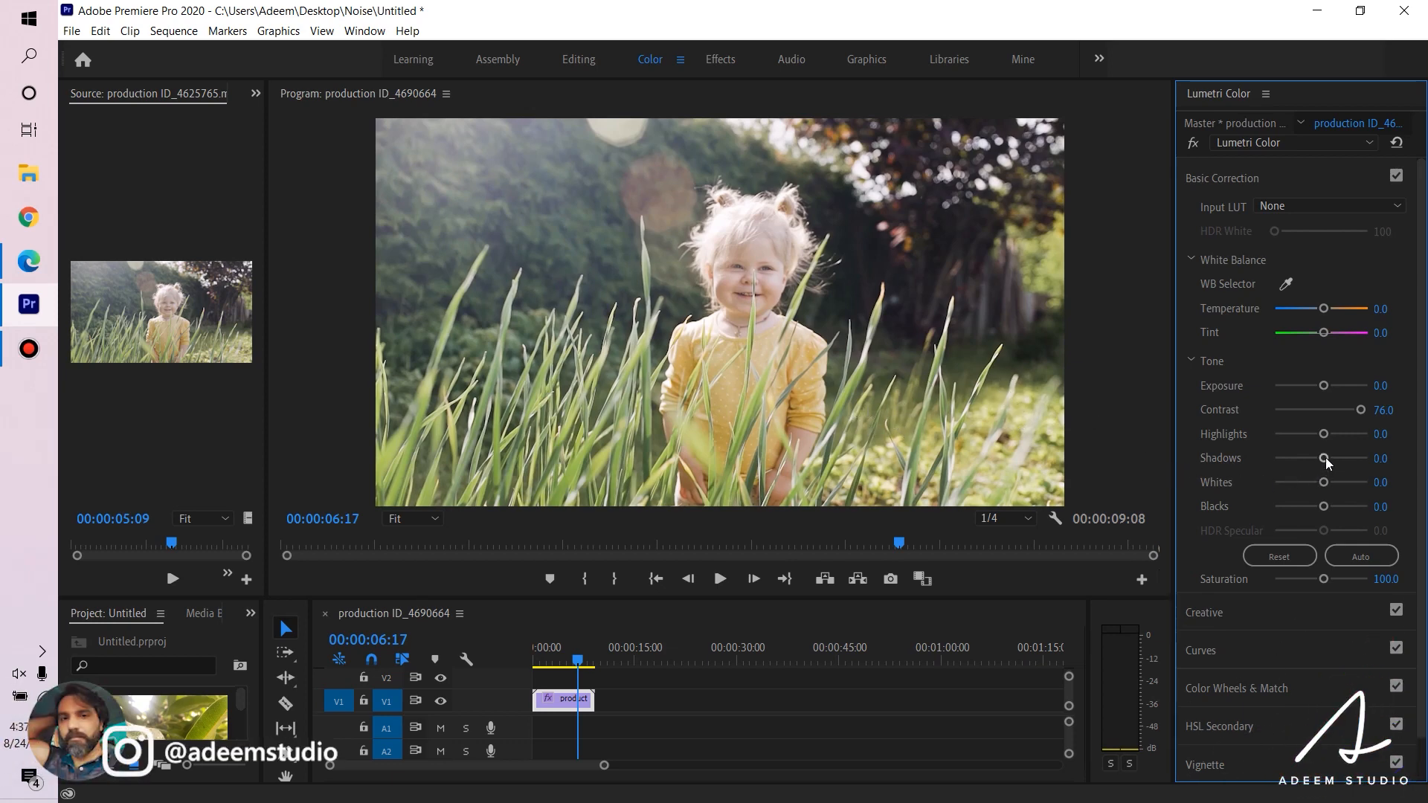
left_click_drag(1326, 458, 1288, 456)
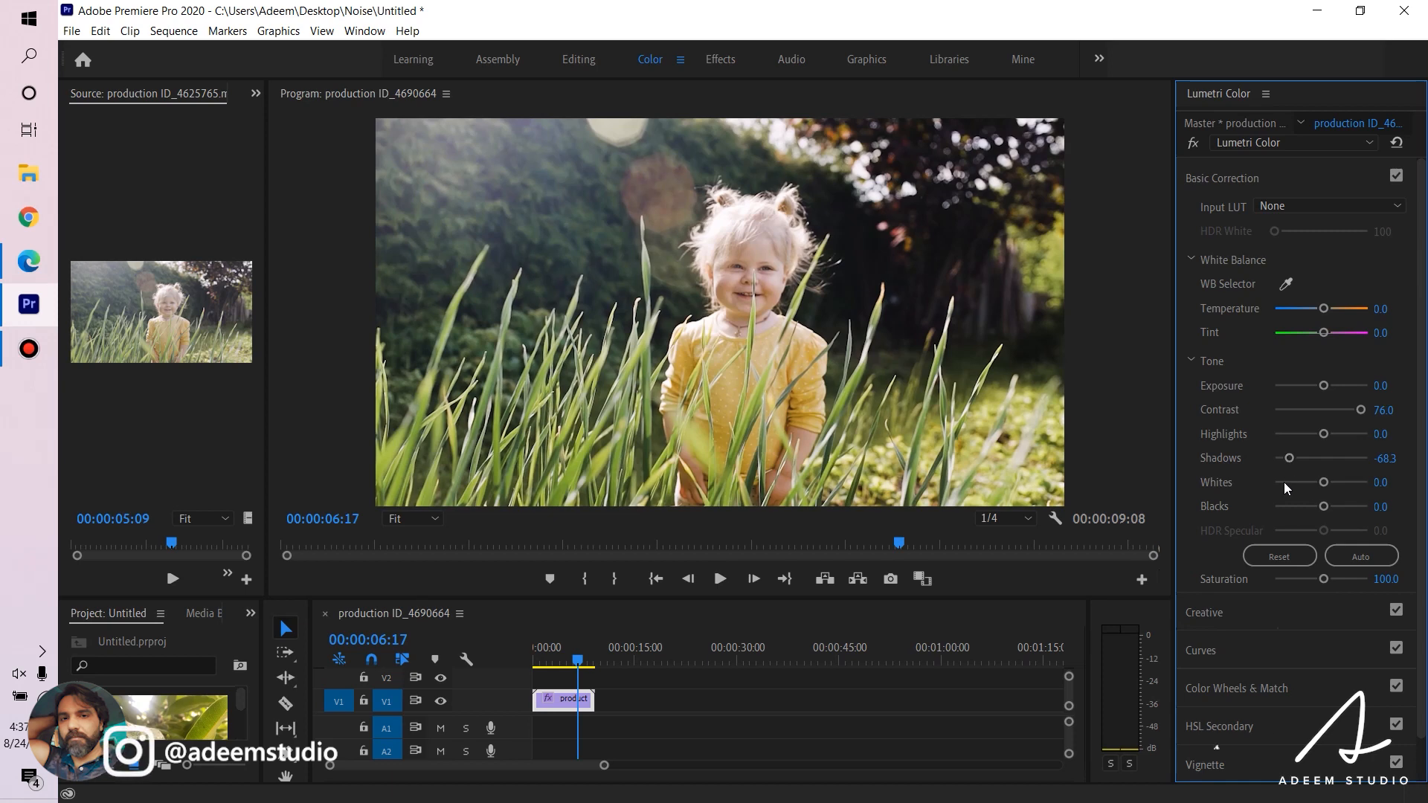
Try lowering the whites and undo it, lower the blacks, and open the Creative color settings
mouse_move(1321, 483)
left_mouse_down()
mouse_move(1345, 479)
mouse_move(1302, 484)
left_mouse_up()
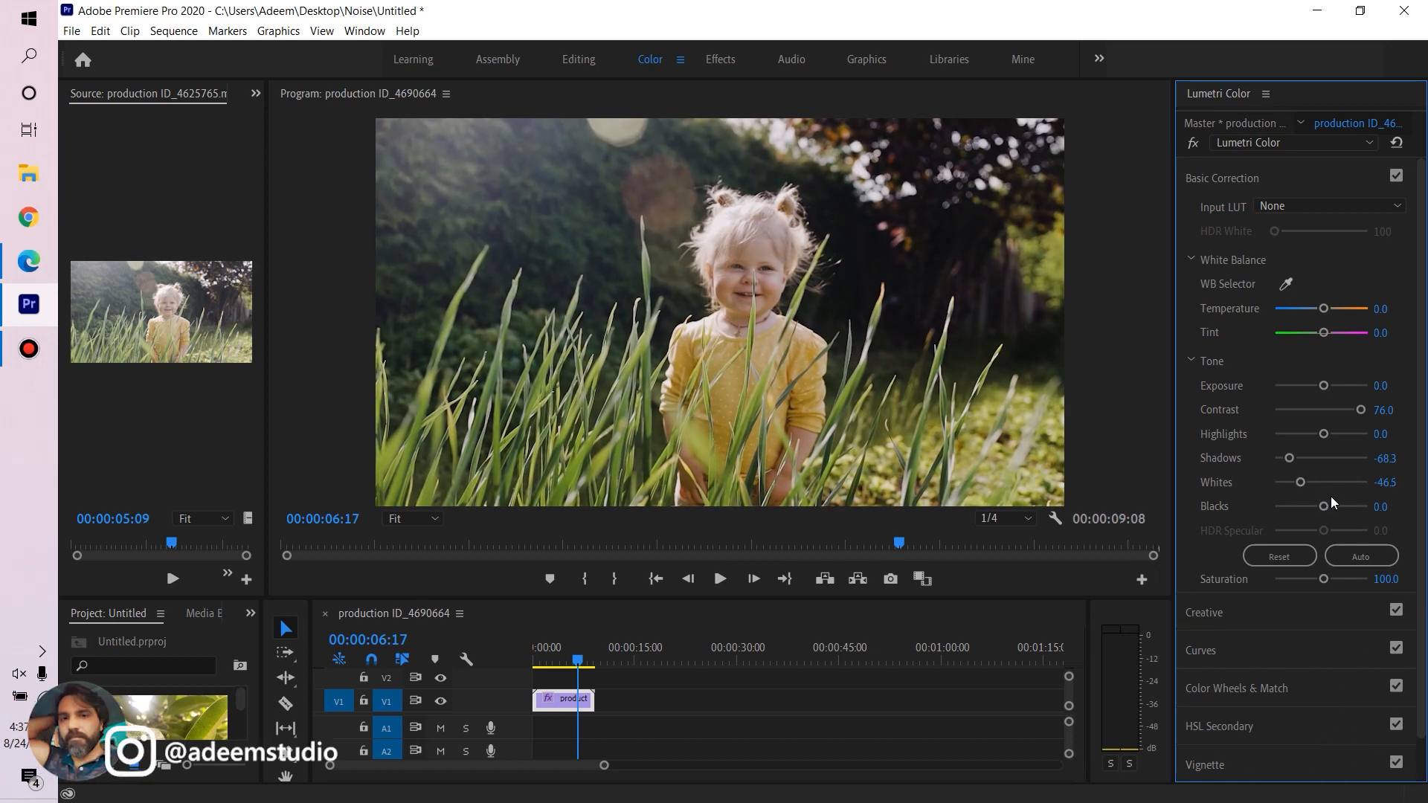
key("ctrl+z")
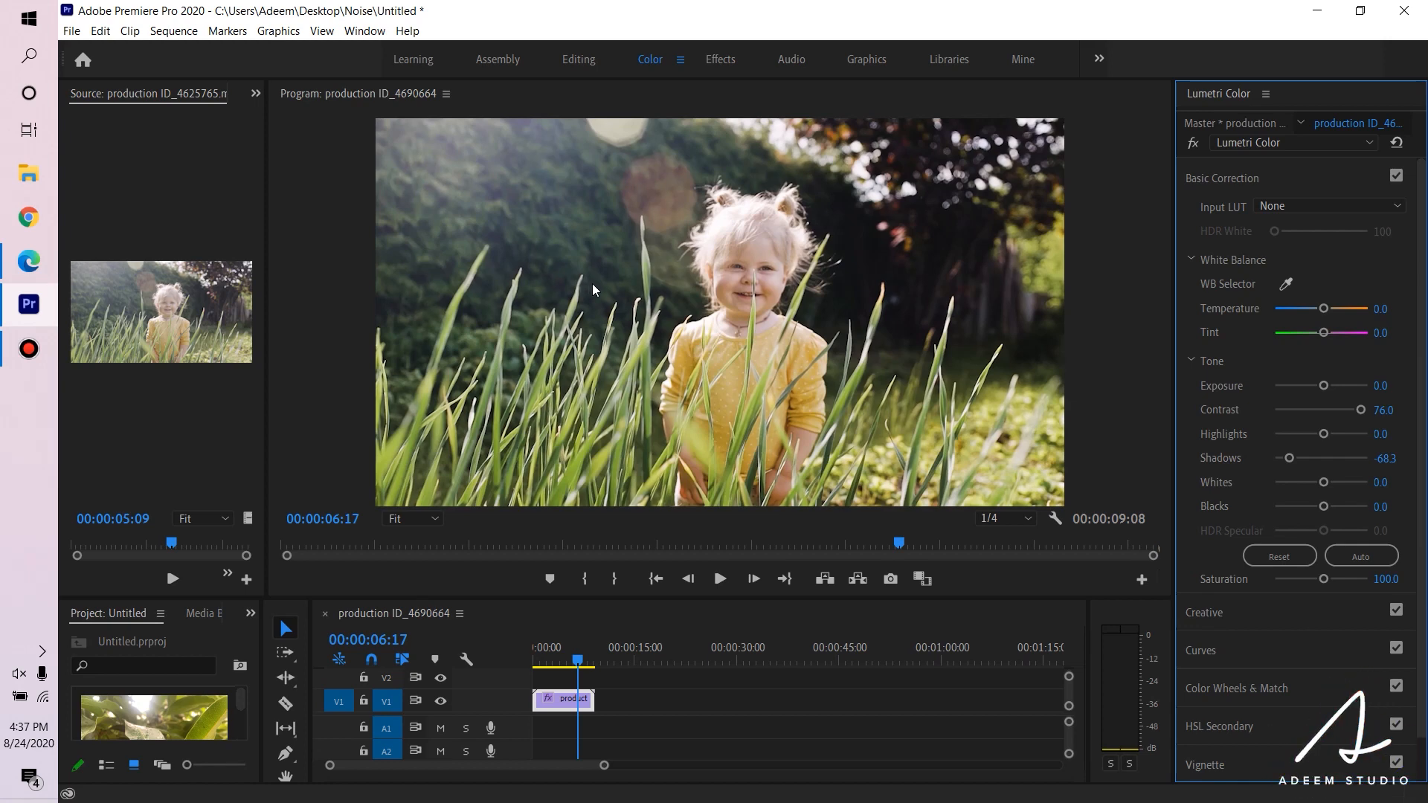
mouse_move(1322, 507)
left_mouse_down()
mouse_move(1284, 506)
mouse_move(1300, 503)
left_mouse_up()
left_click(1219, 608)
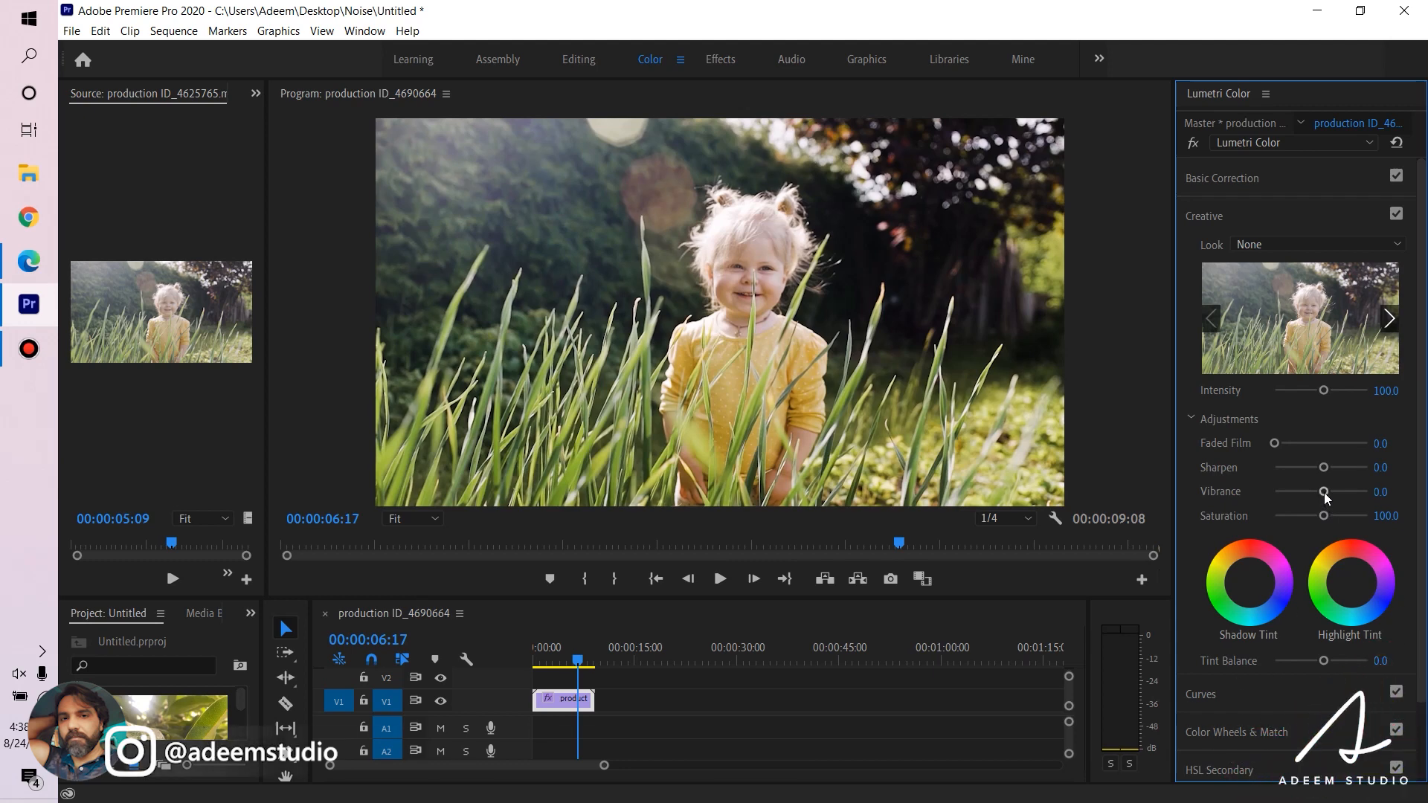
Try a vibrance of about 40.6 and a Creative saturation of 200, resetting each to its default
left_click_drag(1325, 492, 1340, 499)
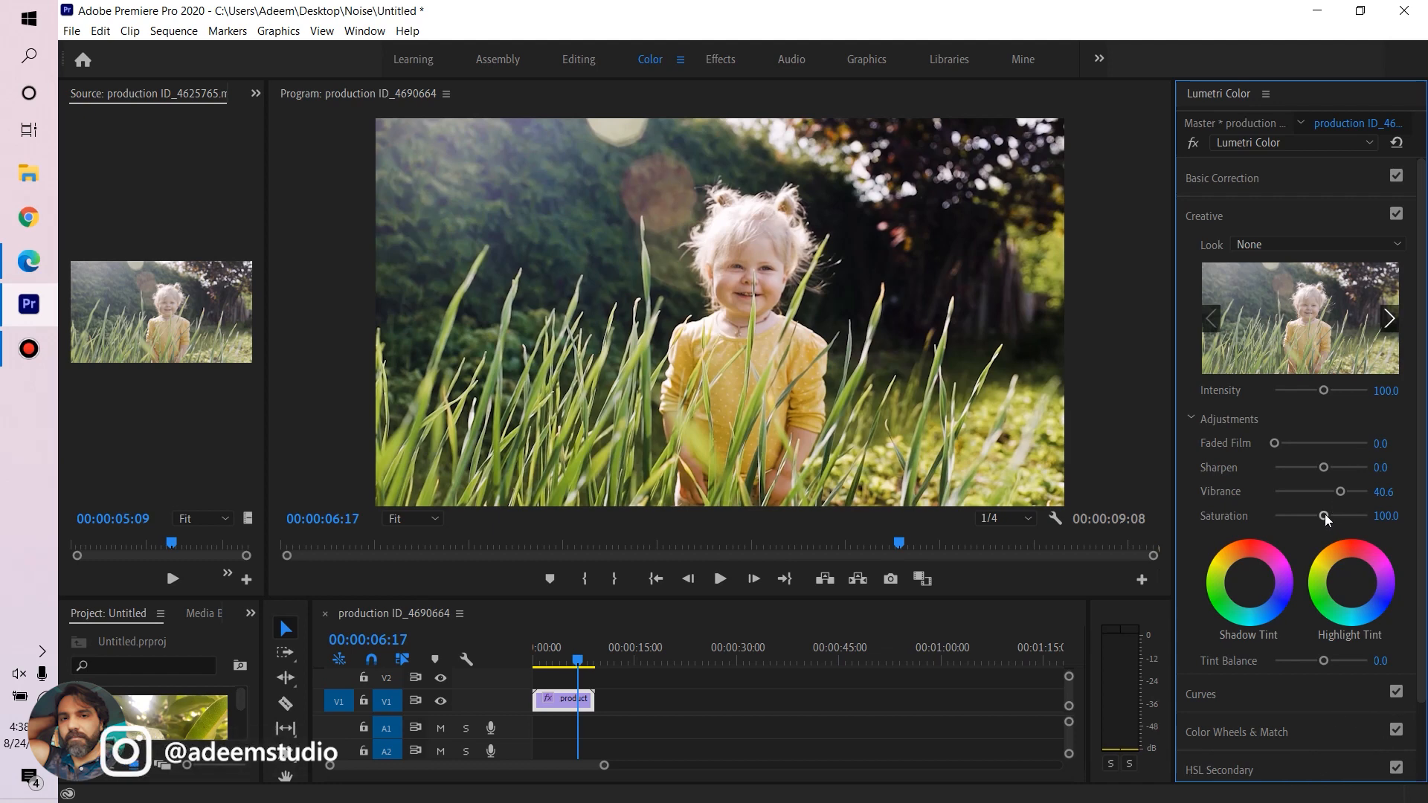
left_click(1384, 491)
type("0")
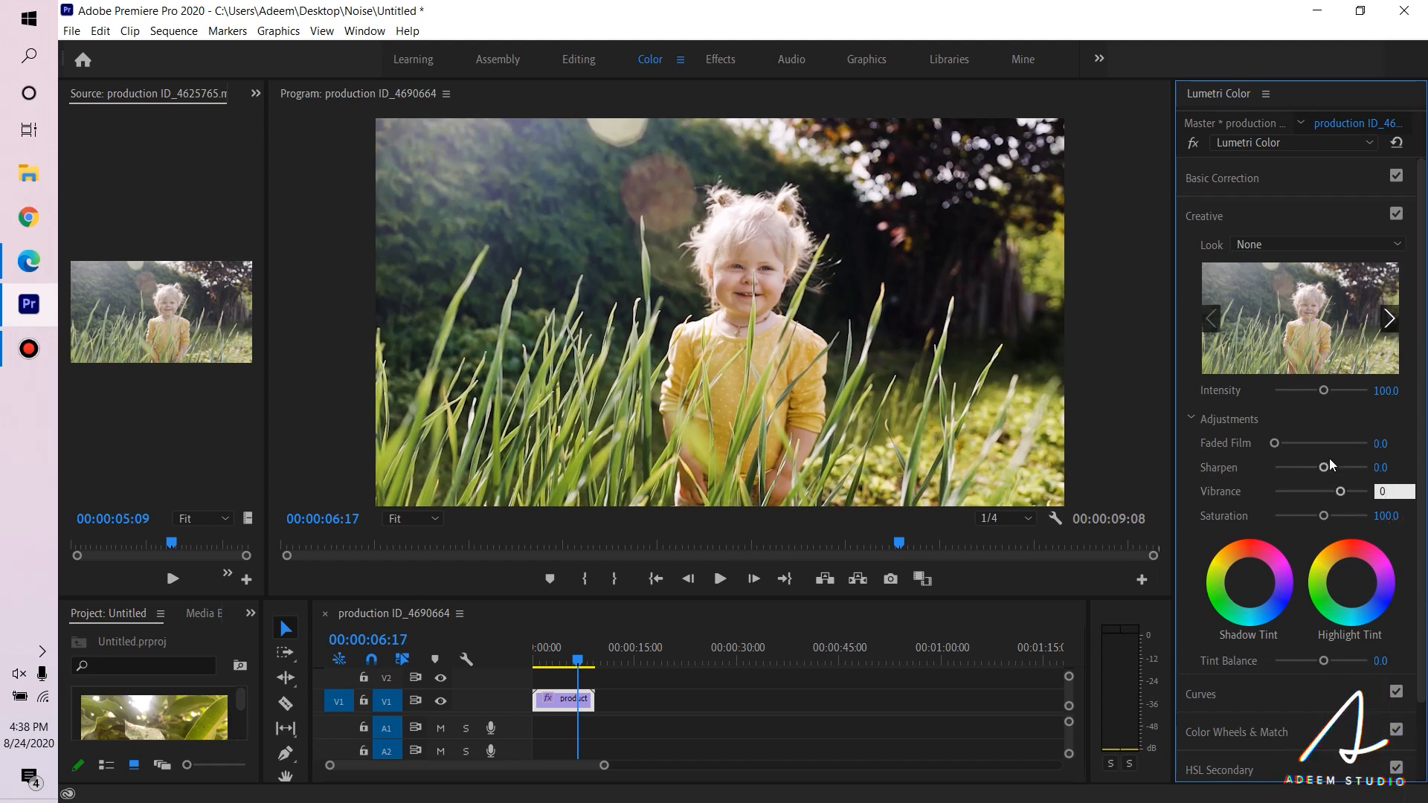
key("Return")
left_click_drag(1324, 519, 1374, 513)
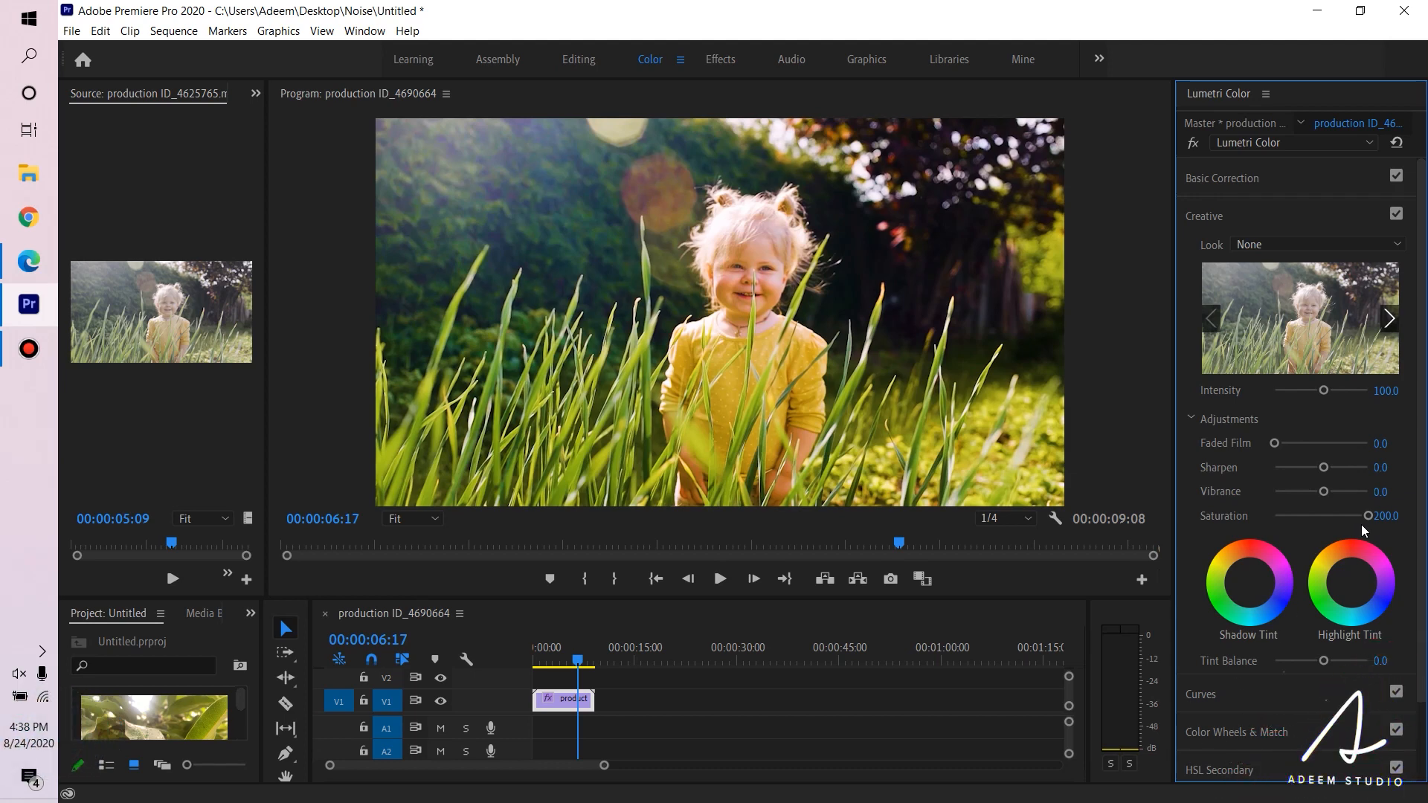
key("ctrl+z")
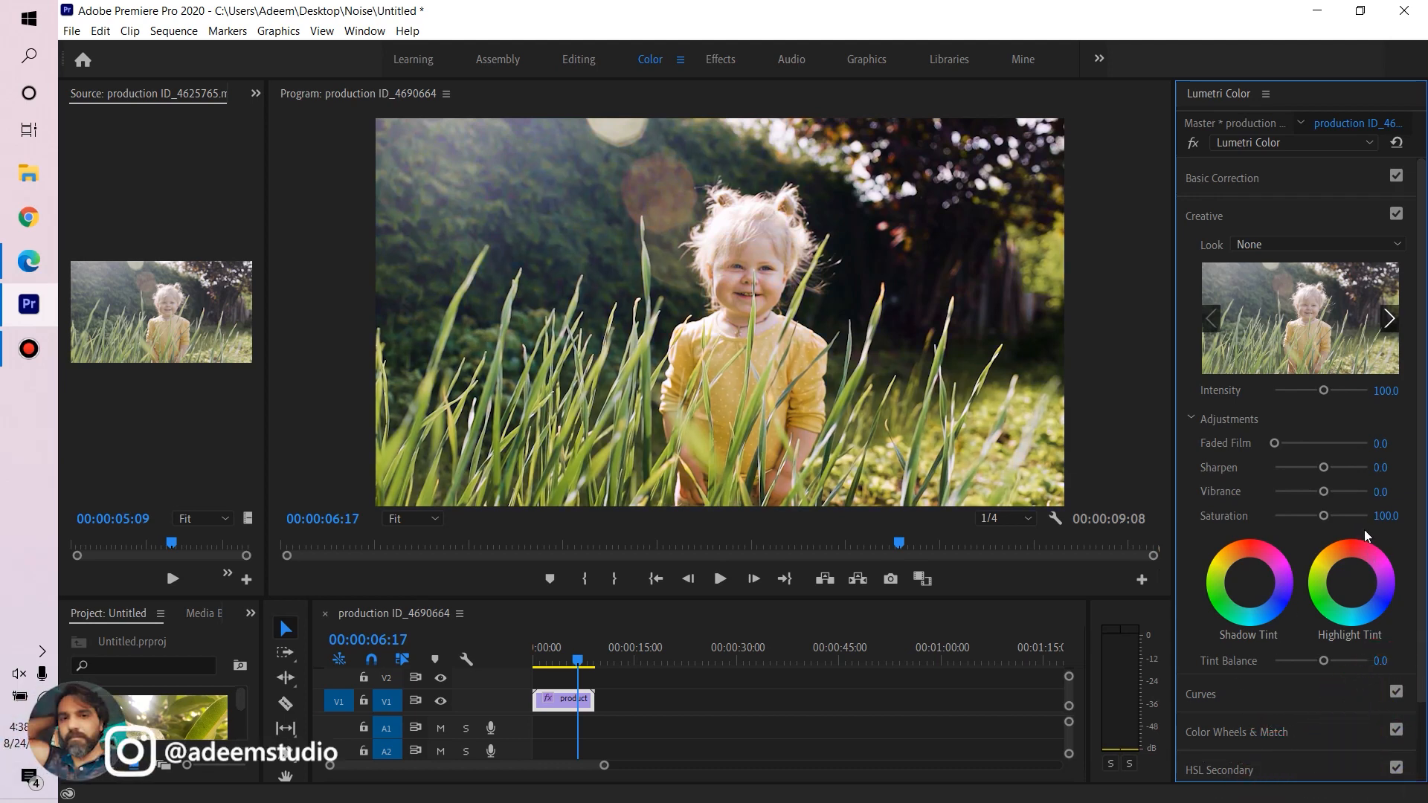
Raise the clip's vibrance to about 62.4 and save the project
left_click_drag(1324, 491, 1350, 496)
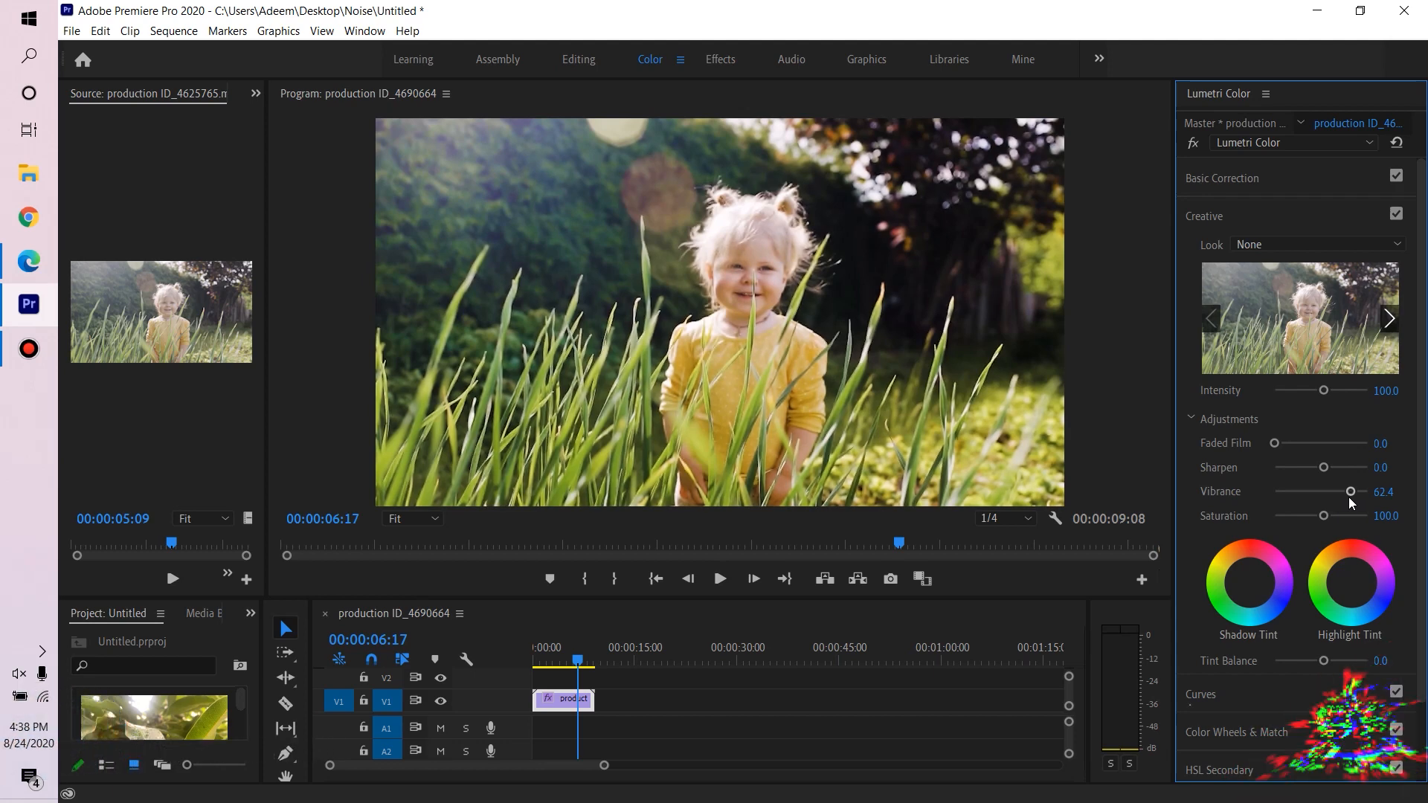
key("ctrl+s")
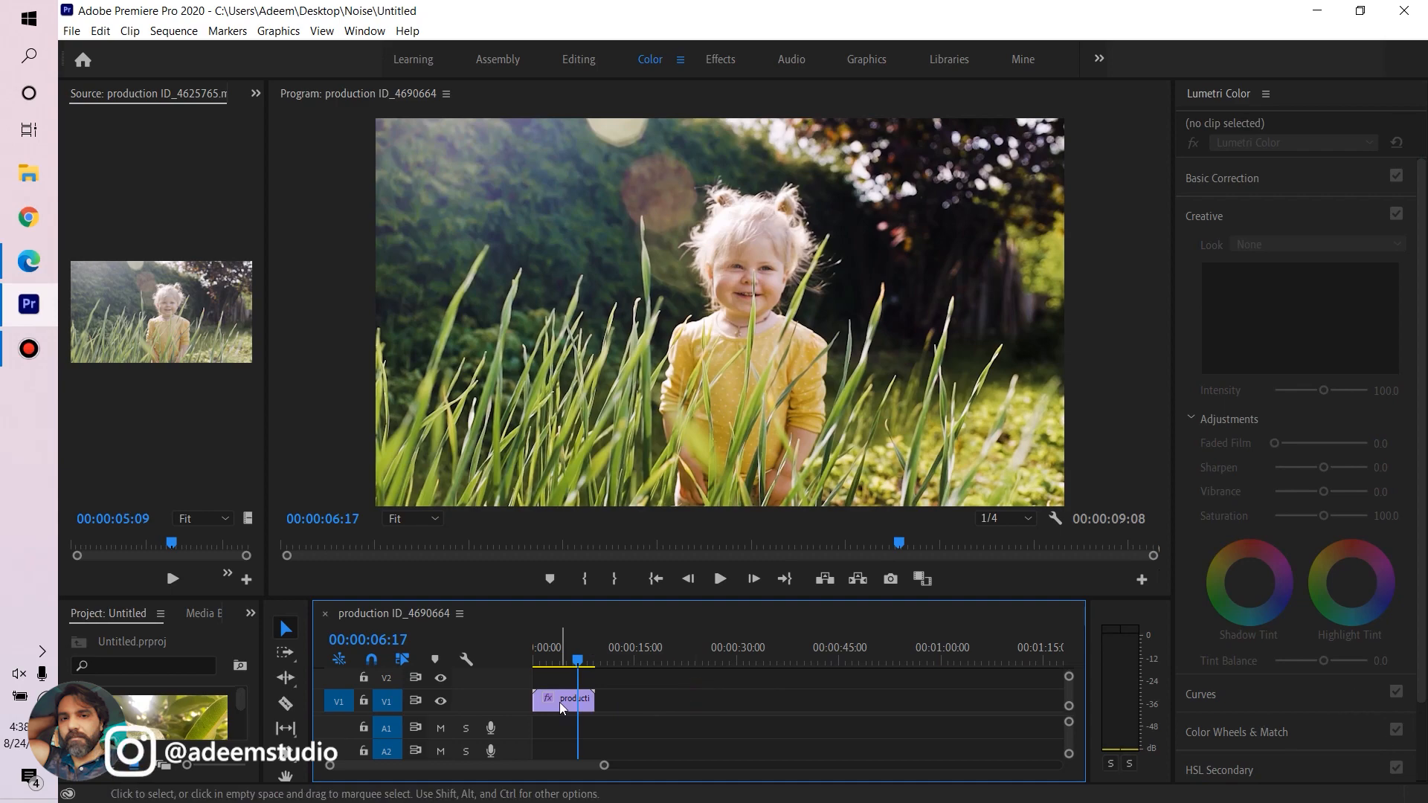
Play the graded clip from the start of the sequence to review the color correction
left_click(569, 662)
left_click_drag(569, 662, 534, 662)
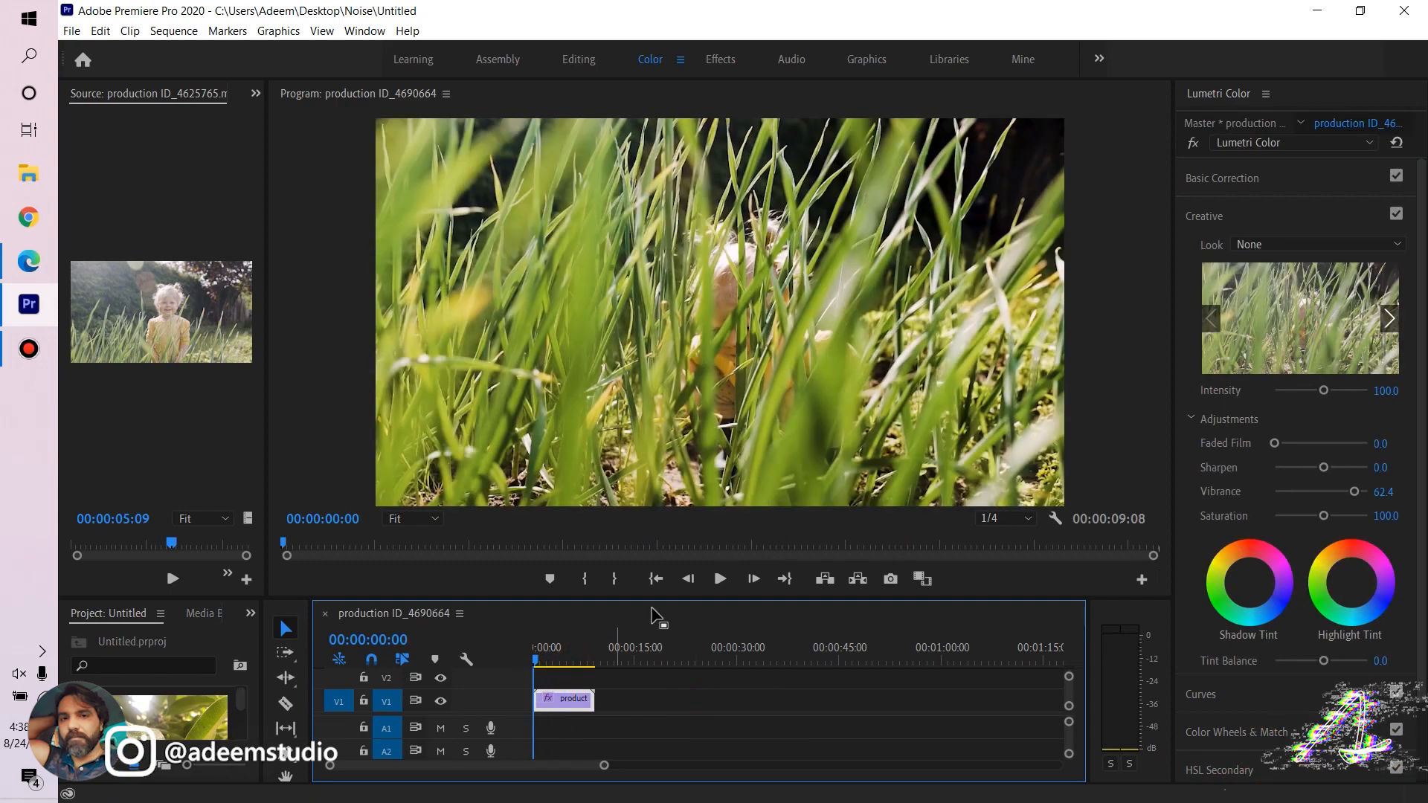
left_click(727, 579)
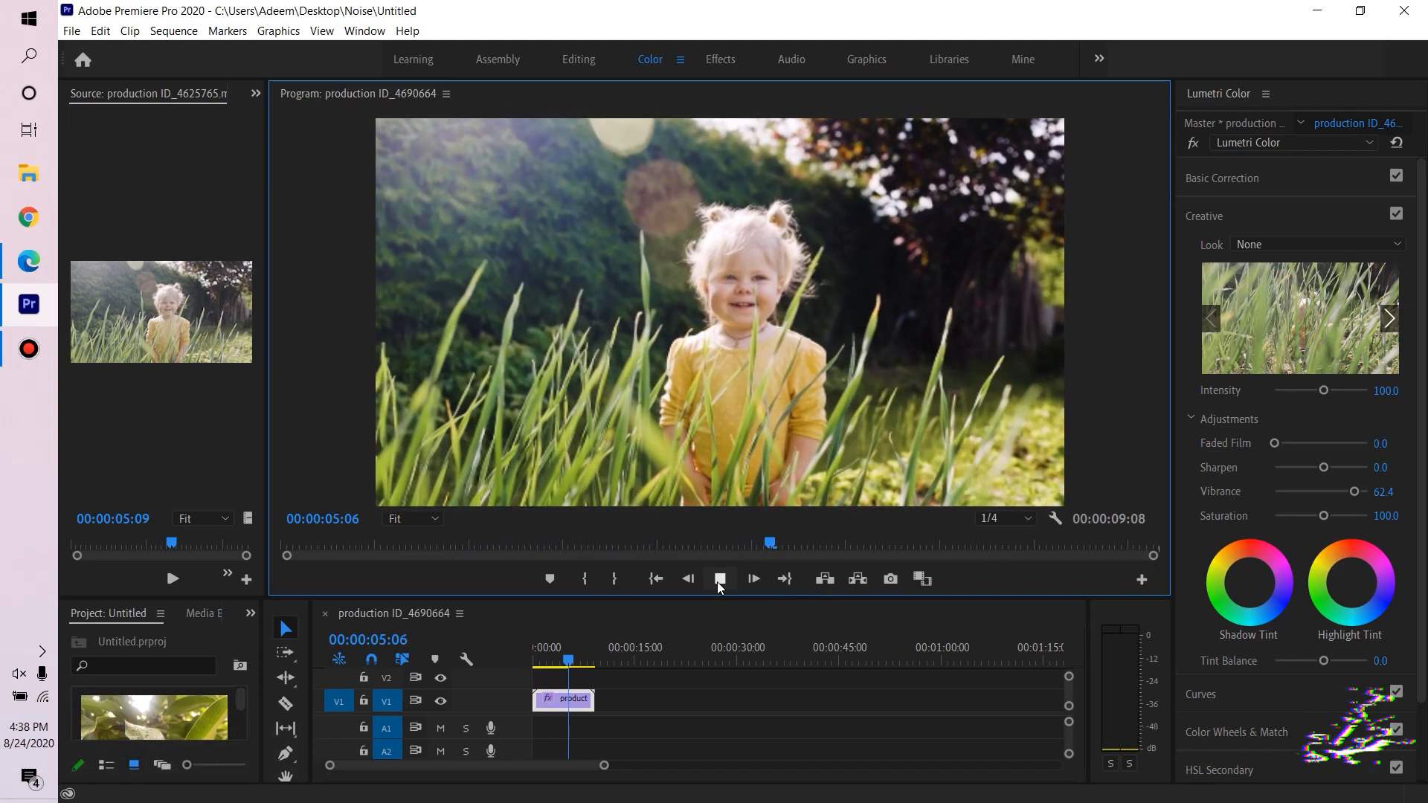
left_click(719, 581)
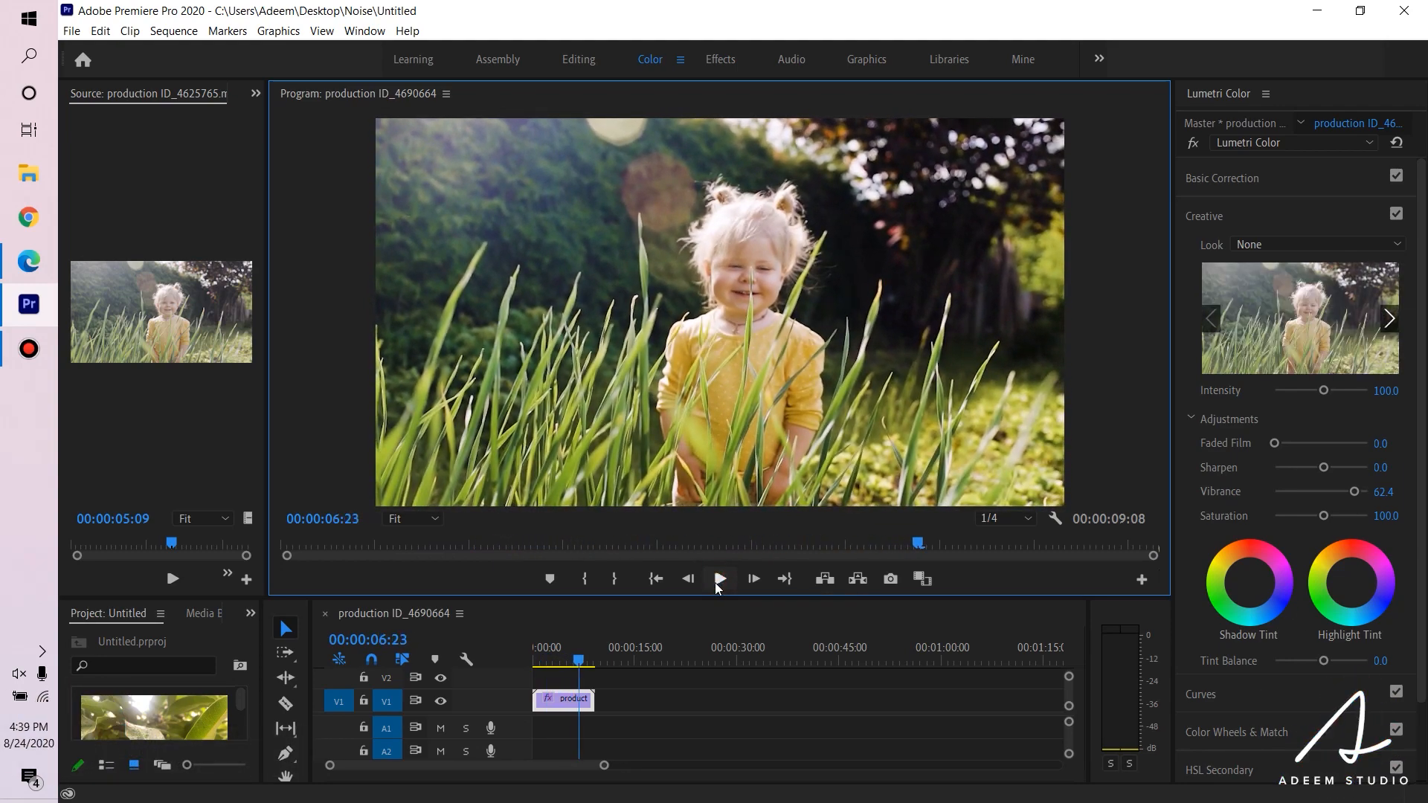
Duplicate the graded clip directly after itself on V1 and disable Basic Correction and Creative on the copy
left_click_drag(555, 706, 630, 706)
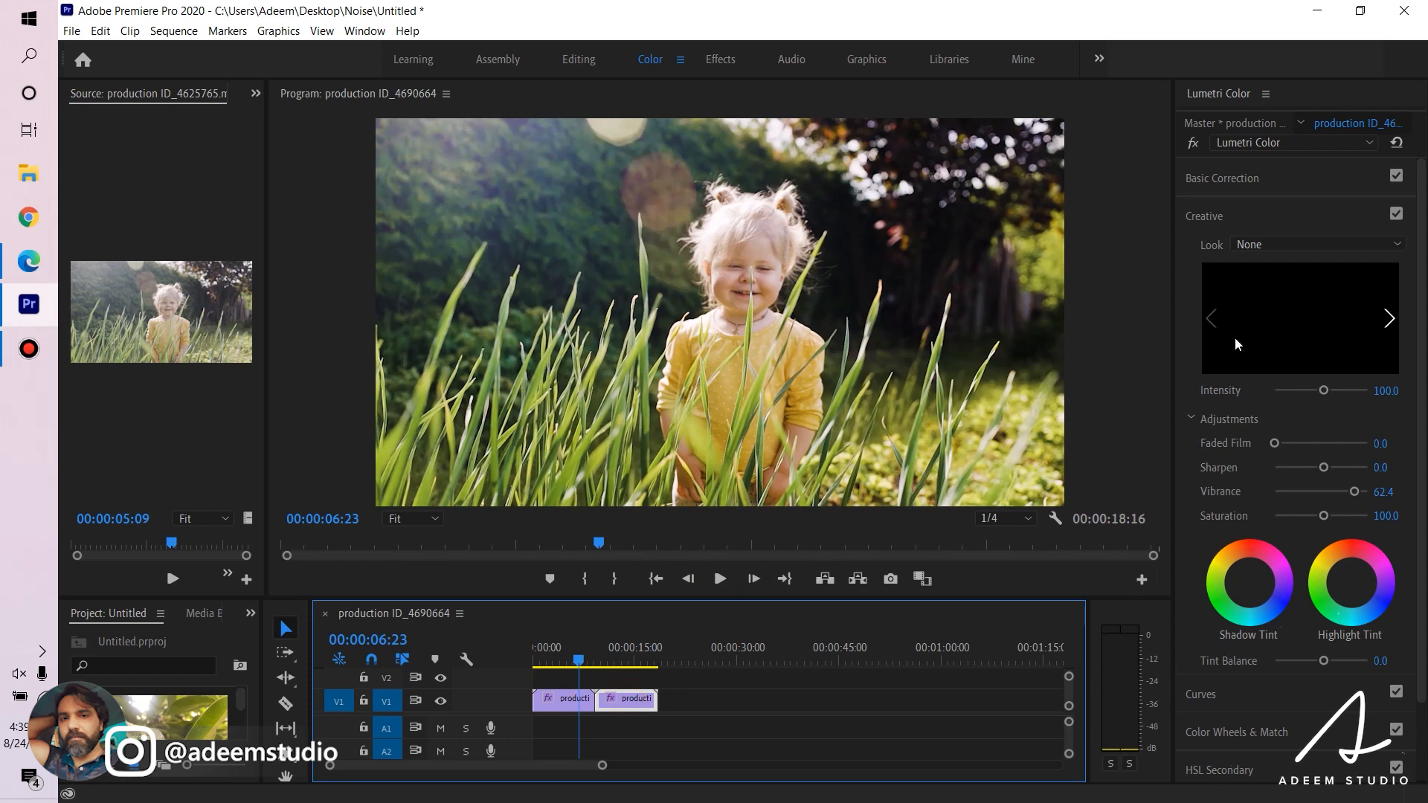
left_click(1397, 216)
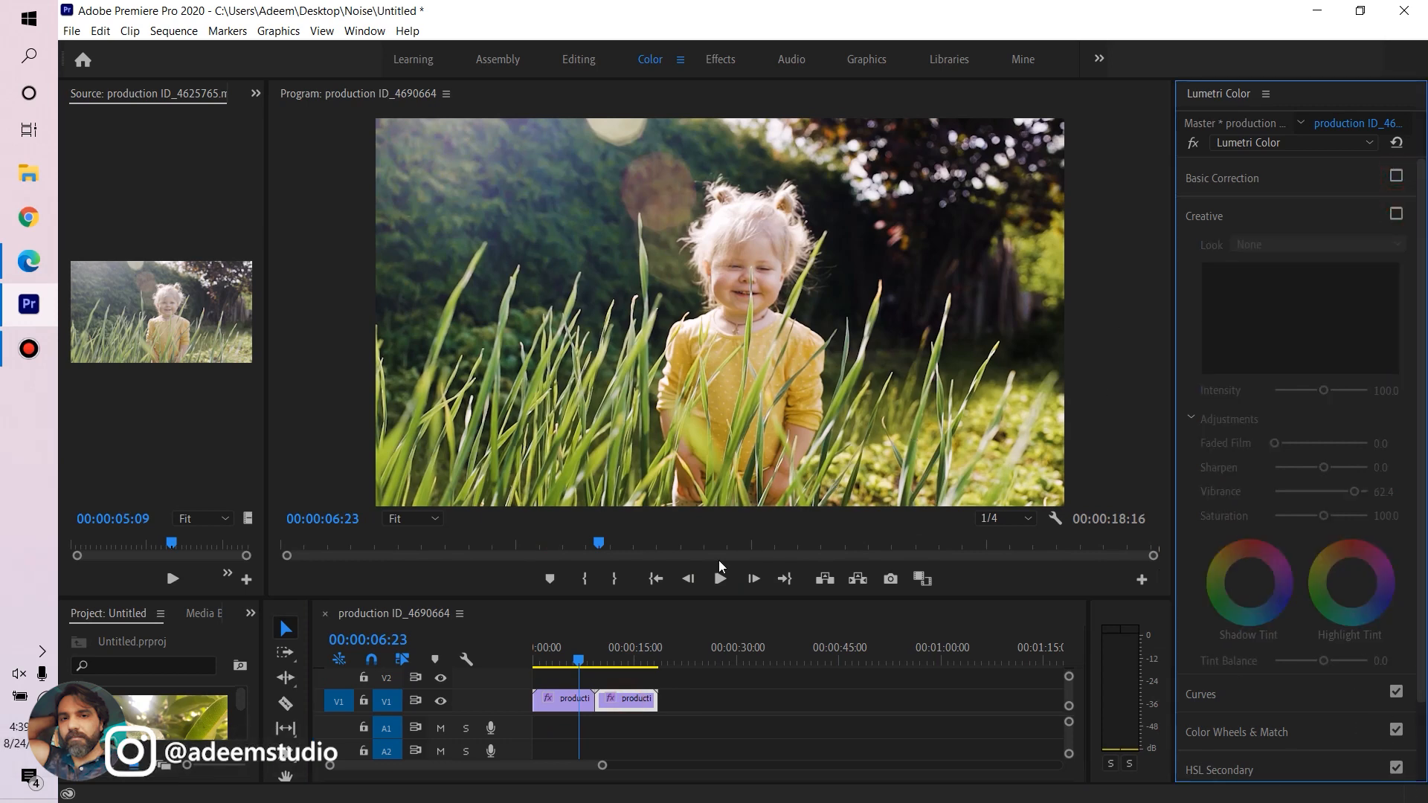
Place the ungraded copy ahead of the graded clip and play the sequence from the start to compare them
left_click_drag(678, 703, 616, 706)
left_click(528, 651)
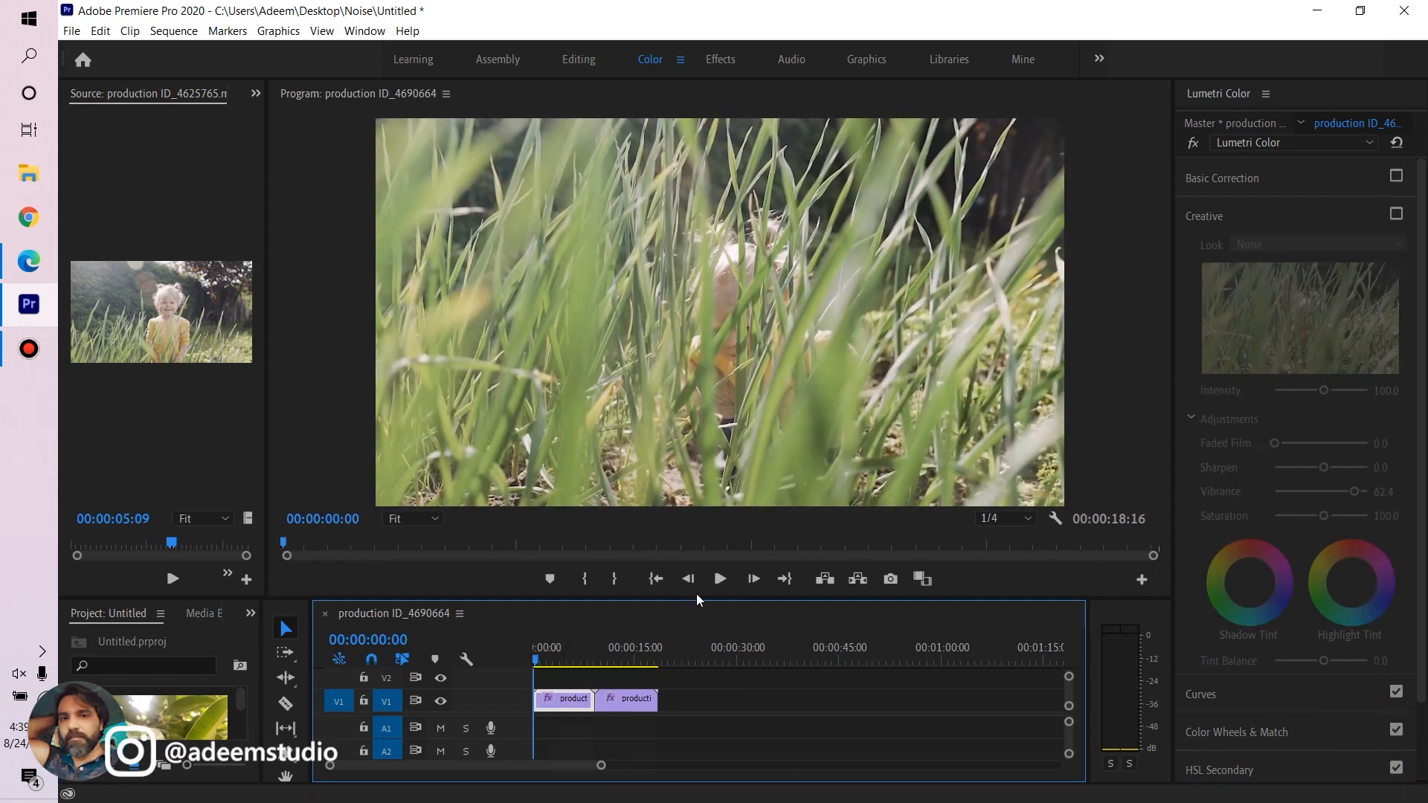
left_click(721, 579)
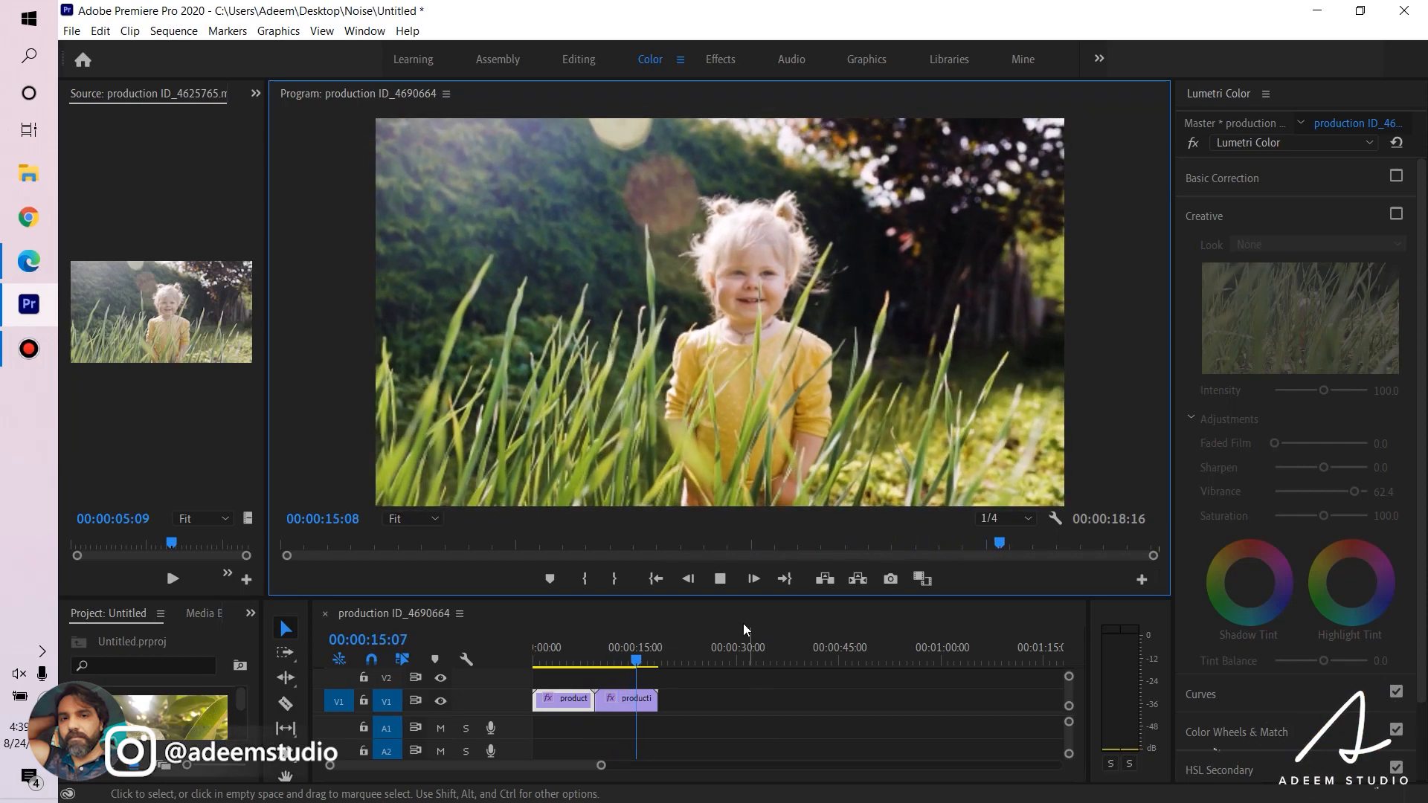
left_click(720, 579)
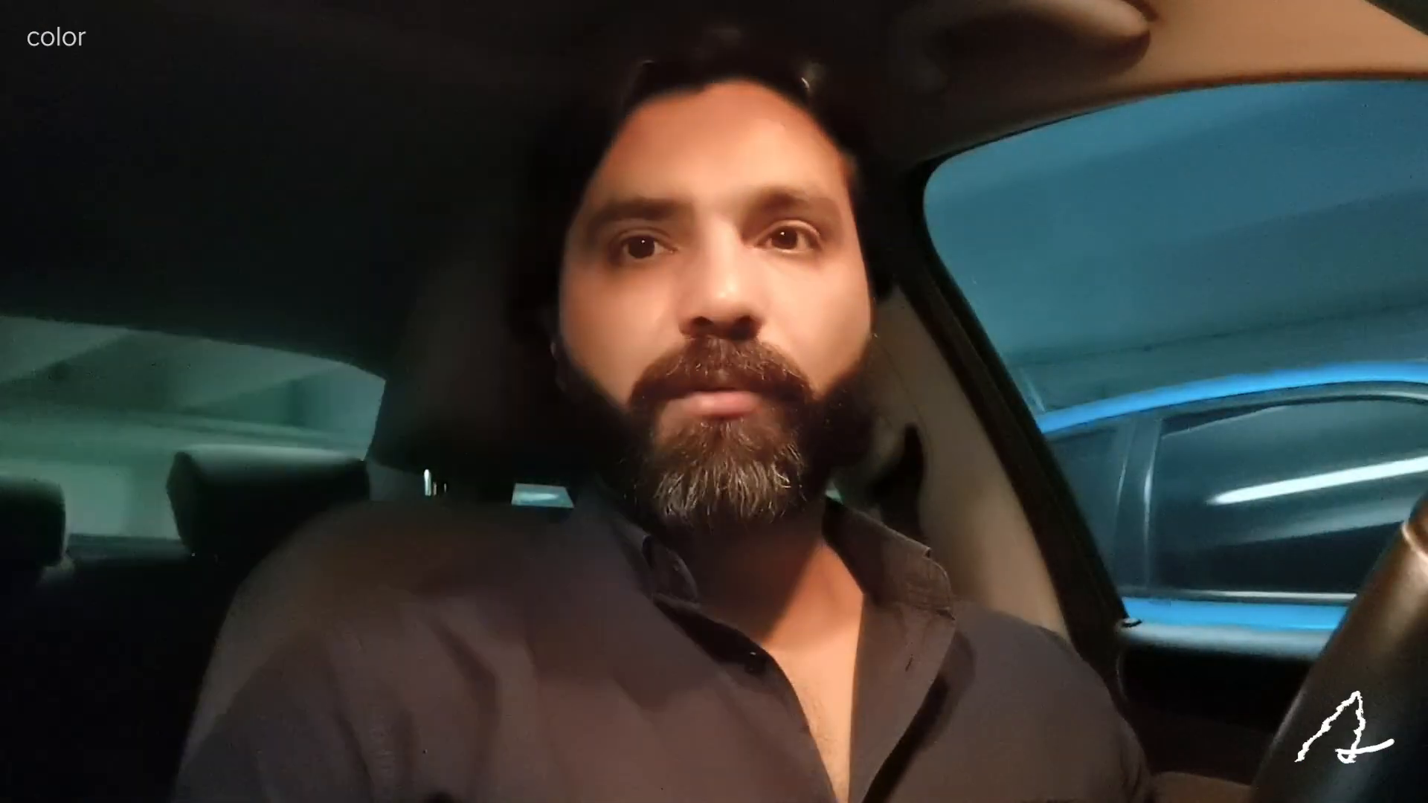